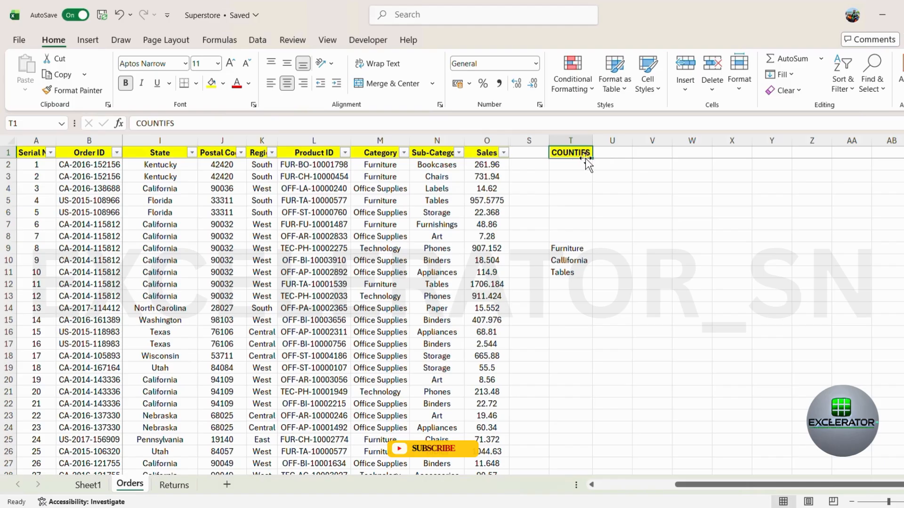
key("Down")
key("Down")
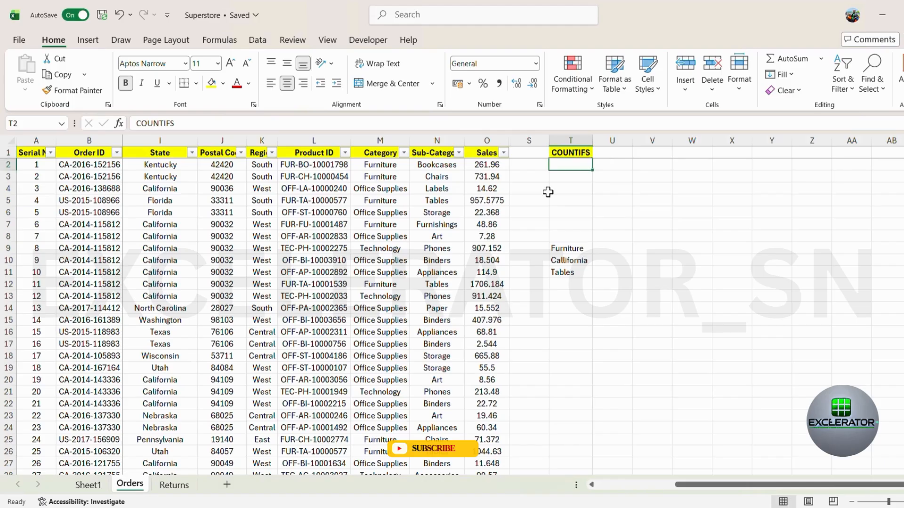
type("=countifs")
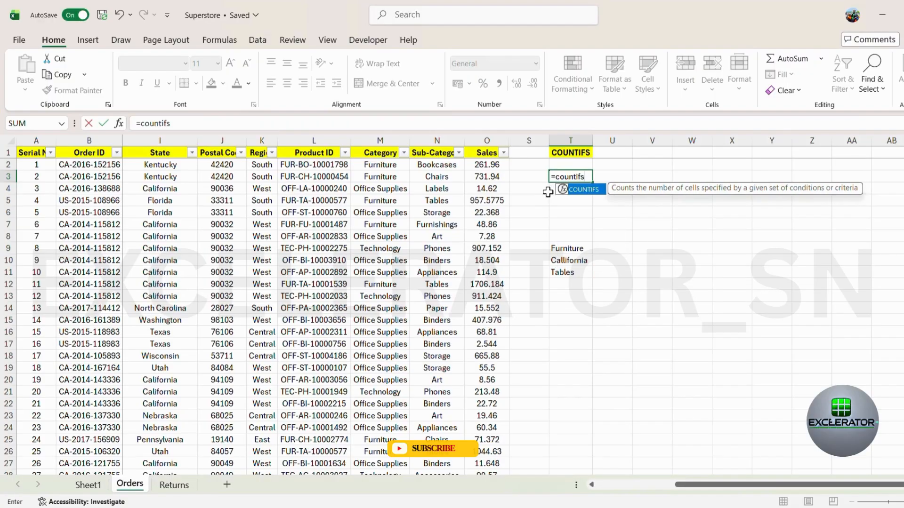
key("Tab")
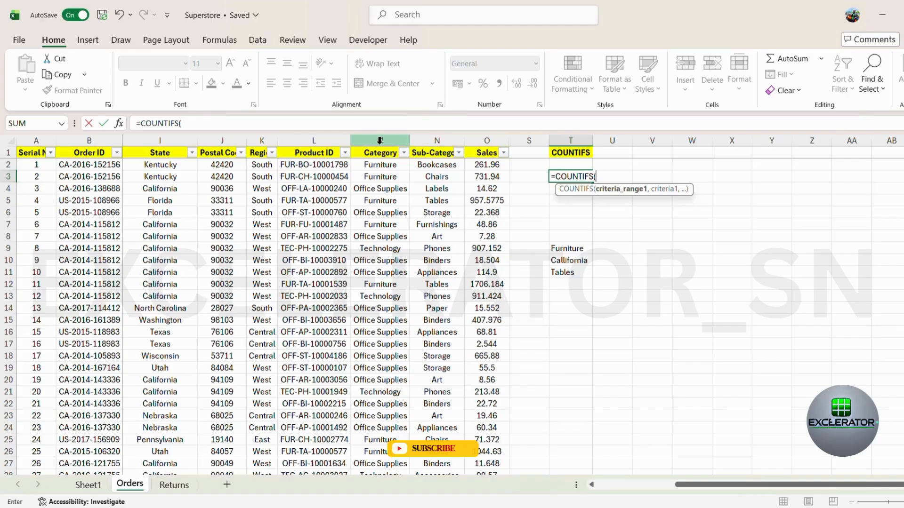
type(",")
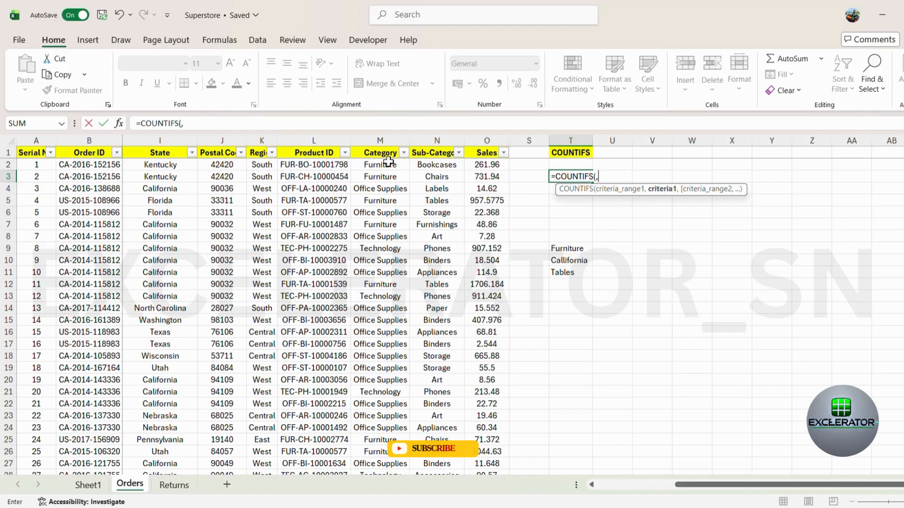
type(",")
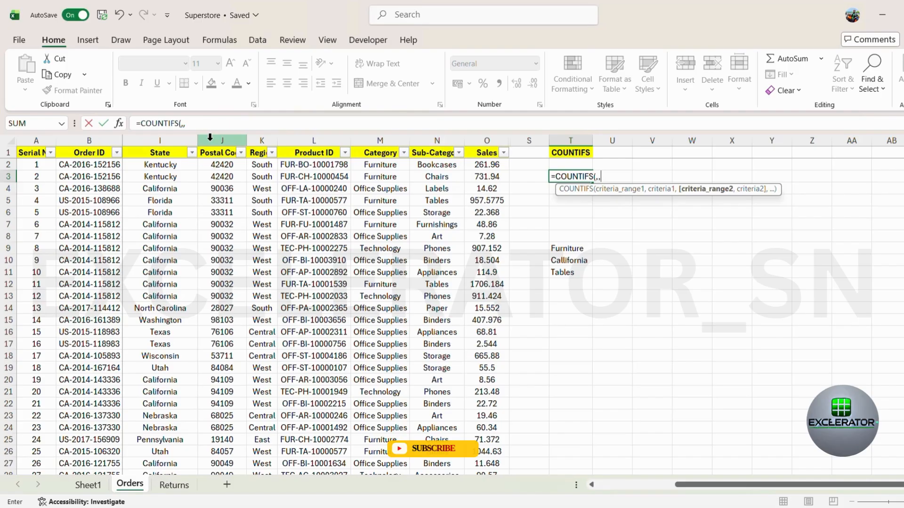
type(",")
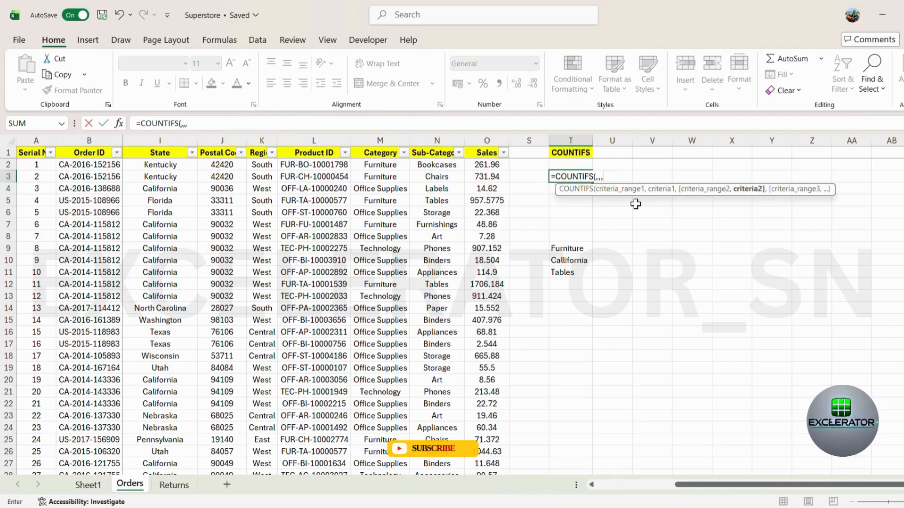
key("Escape")
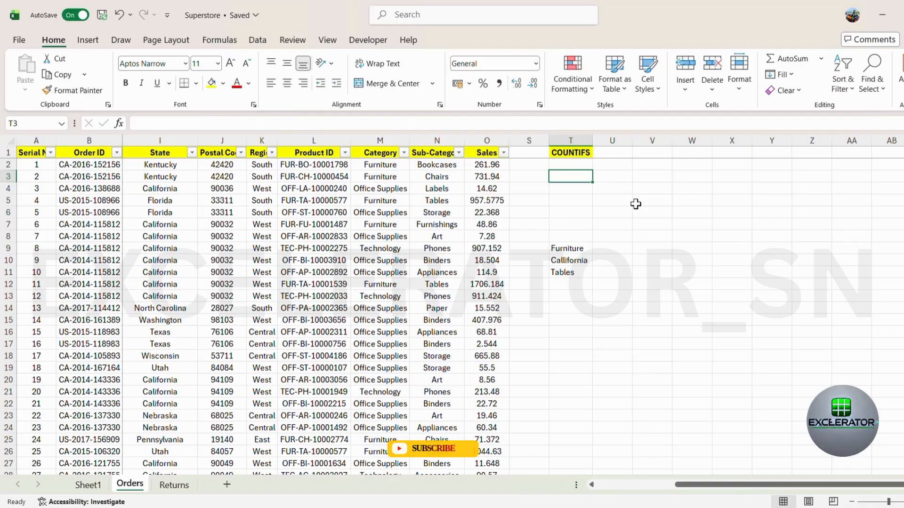
Enter =COUNTIFS(M:M,"Technology",J:J,33311) in cell T3 to count Technology orders with that postal code.
type("=countifs")
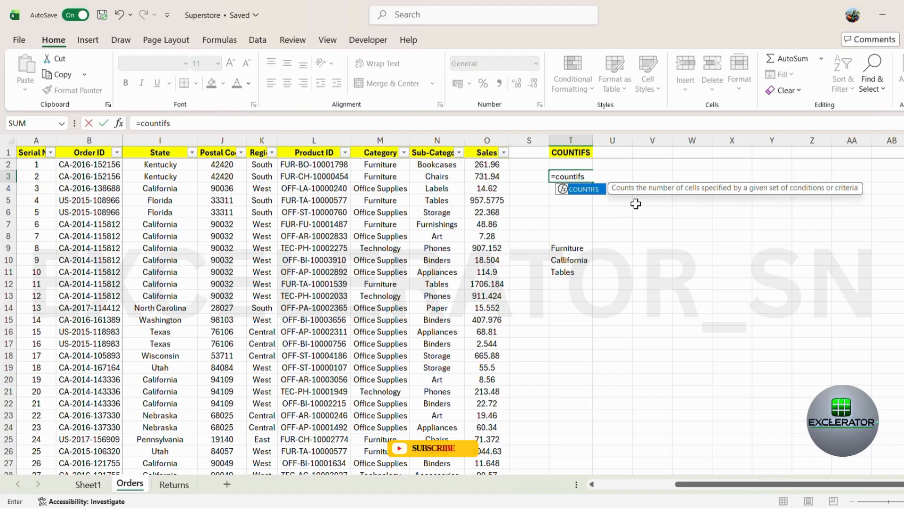
key("Tab")
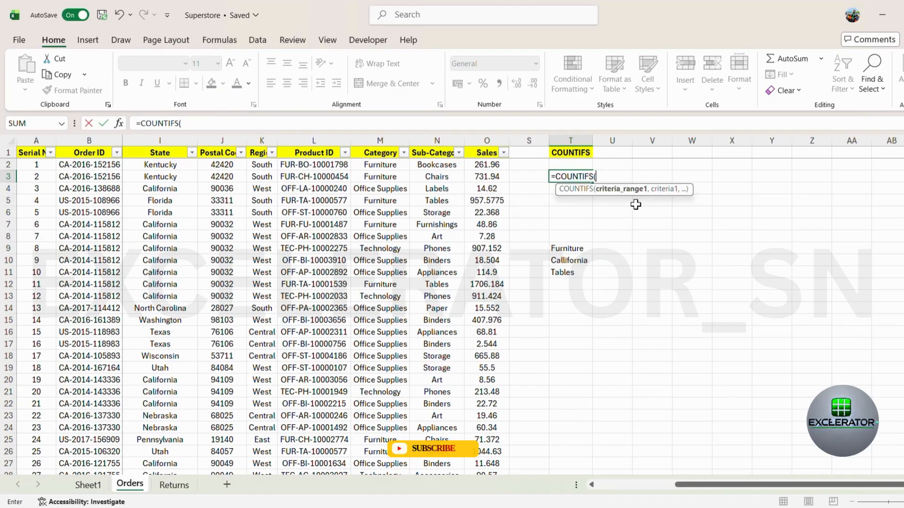
left_click(382, 138)
type(",")
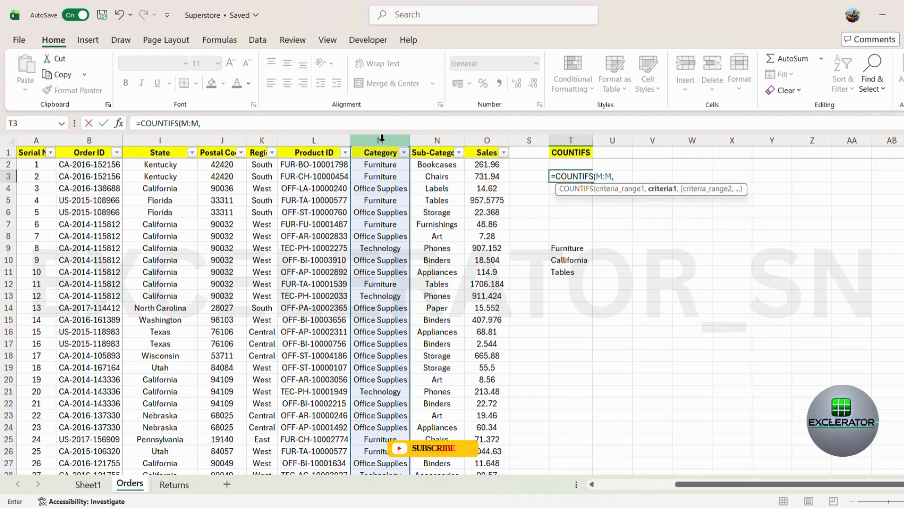
type("\"Technology\",")
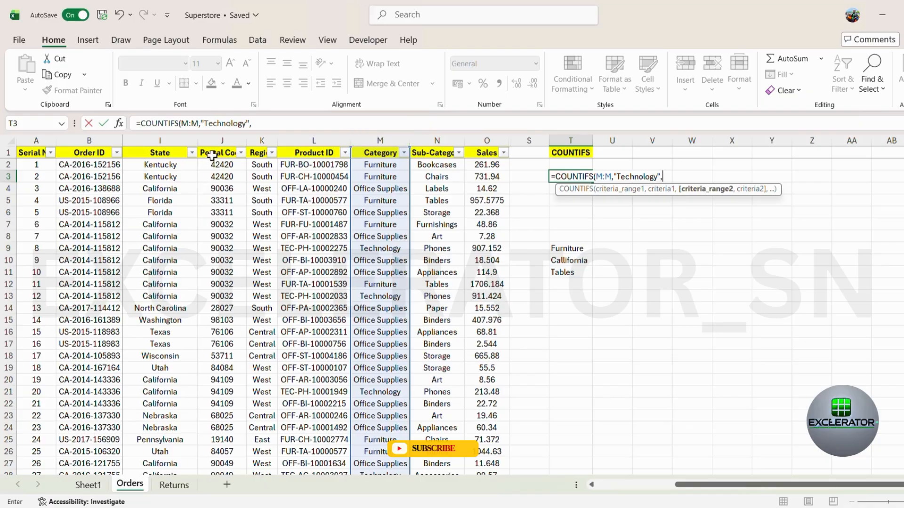
left_click(215, 140)
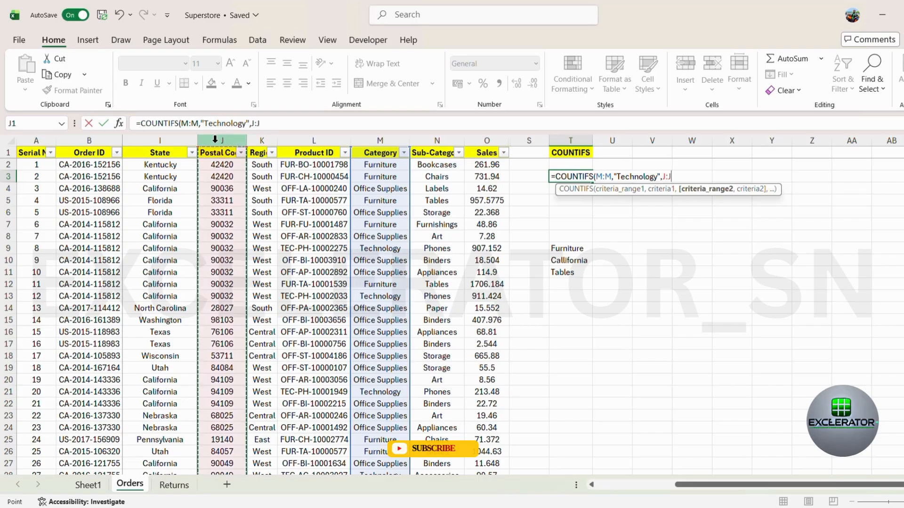
type(",")
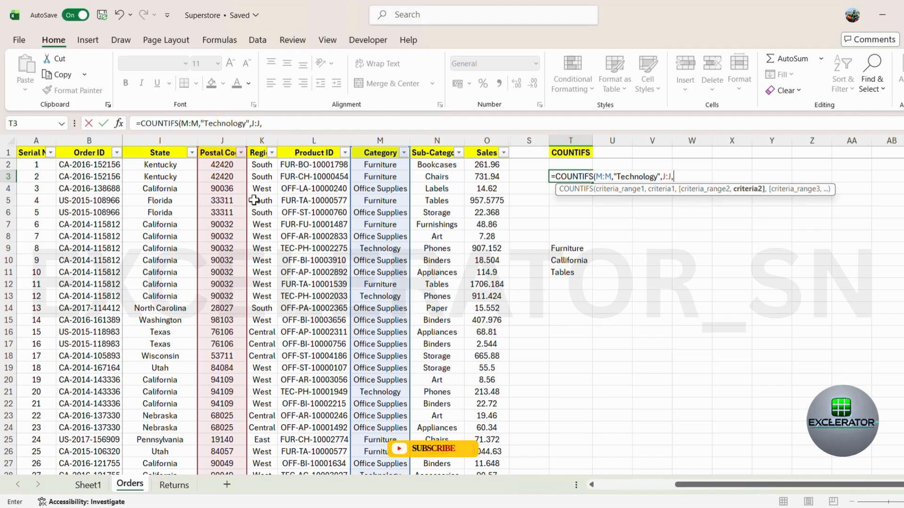
type("33311")
type(")")
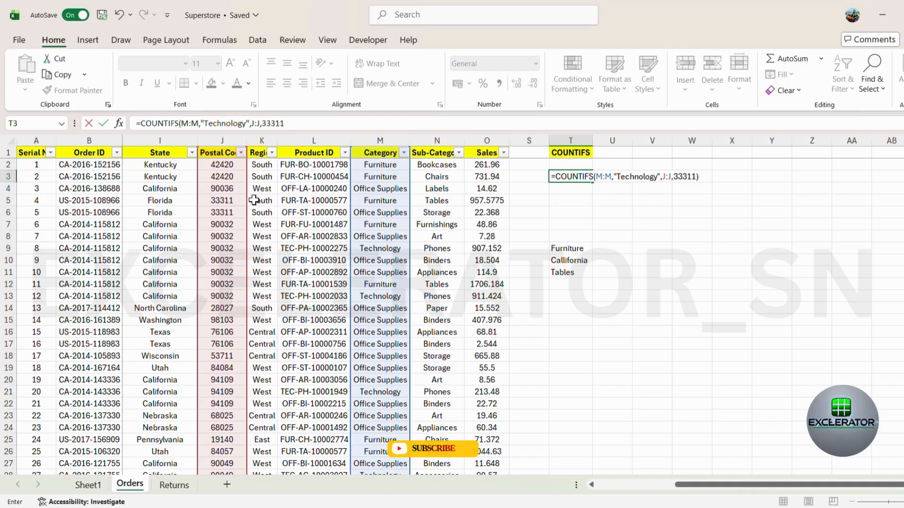
key("ctrl+Return")
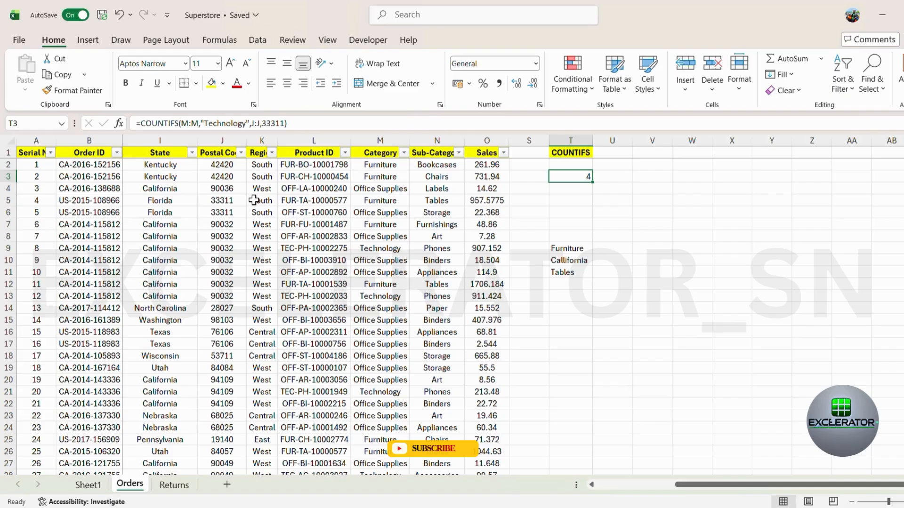
Filter the Category column to show only Technology records.
key("ctrl+Up")
key("ctrl+Left")
key("Left")
key("Left")
key("alt+Down")
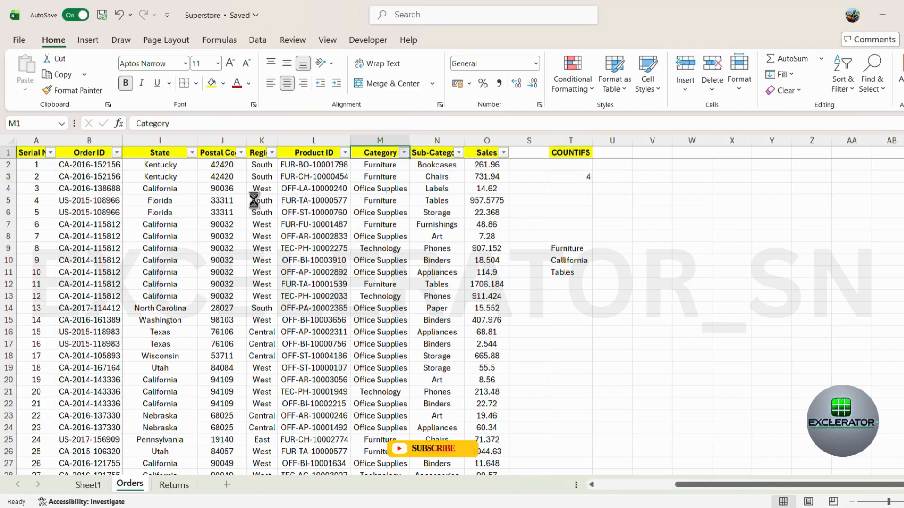
key("e")
key("Down")
key("space")
key("Down")
key("Down")
key("Down")
key("space")
key("Return")
Filter the Postal Code column to show only 33311.
key("Left")
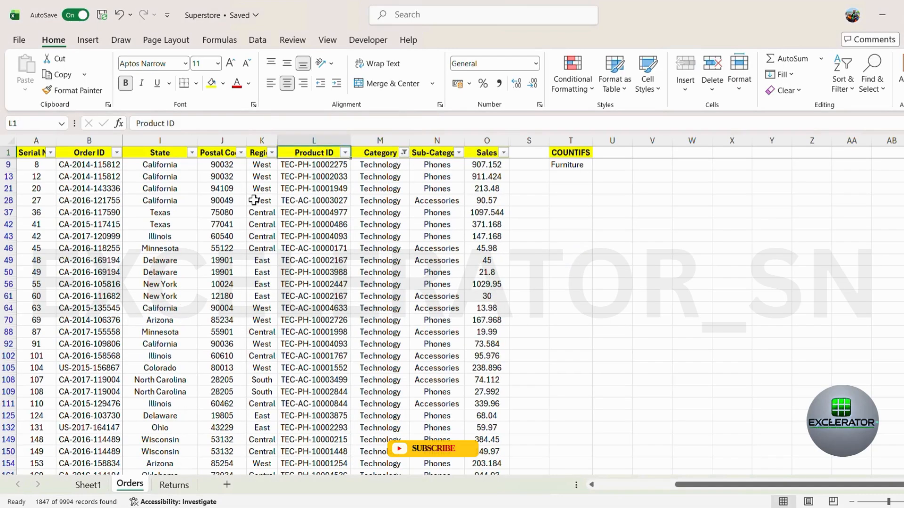
key("Left")
key("Left")
key("alt+Down")
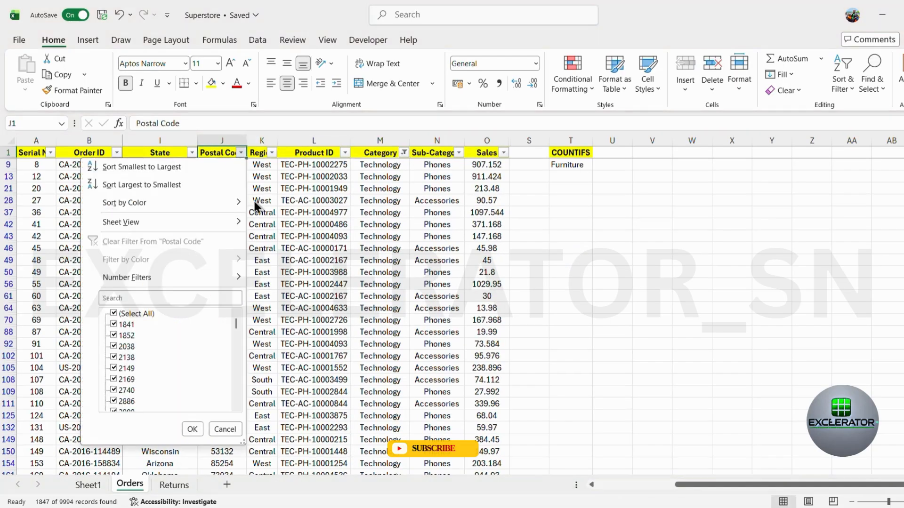
type("e333")
type("11")
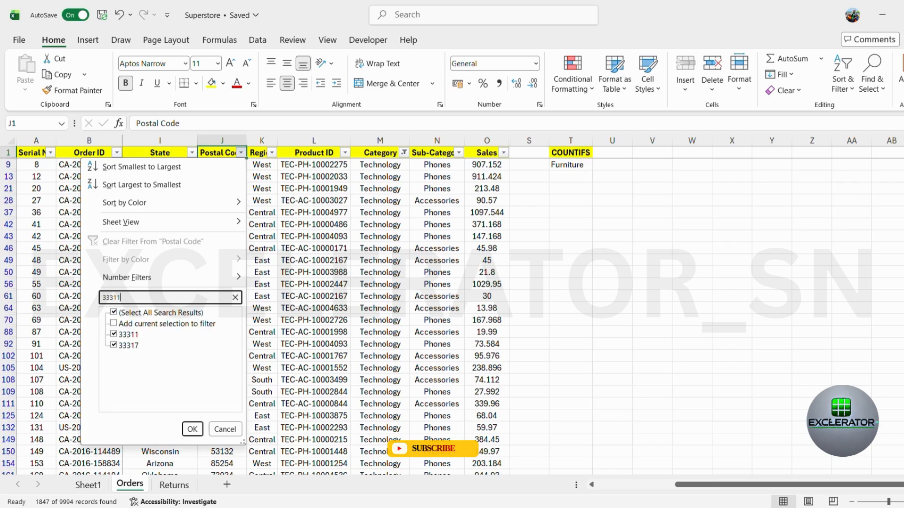
key("Return")
Select the filtered postal code cells to check their count, and clear all filters from the orders data.
key("Right")
key("Right")
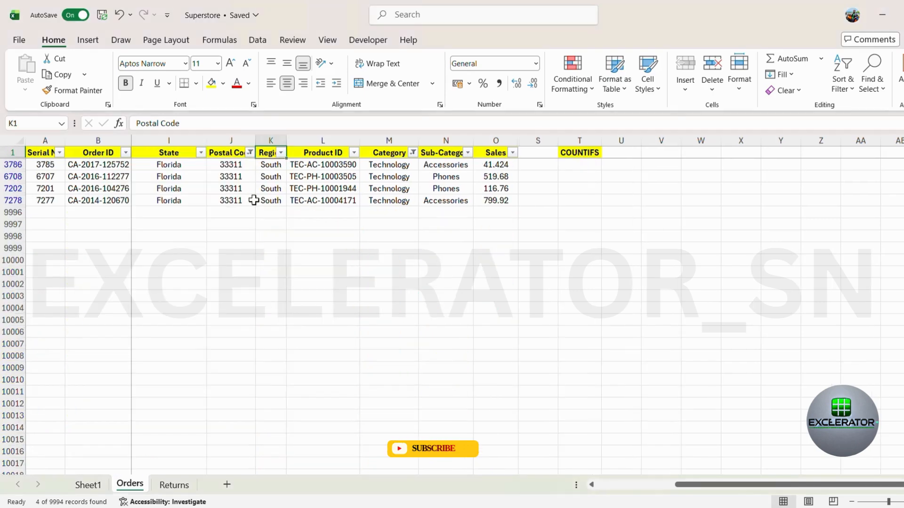
key("Down")
key("Left")
key("Left")
key("ctrl+shift+Down")
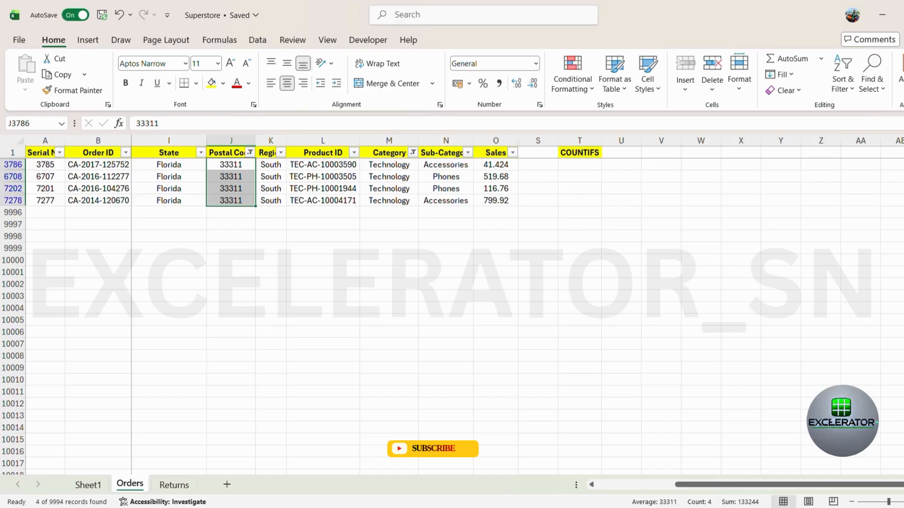
key("alt+a")
key("c")
Start a COUNTIFS formula in cell U9 with the Category column M:M as first range and T9 as its criterion.
left_click(611, 248)
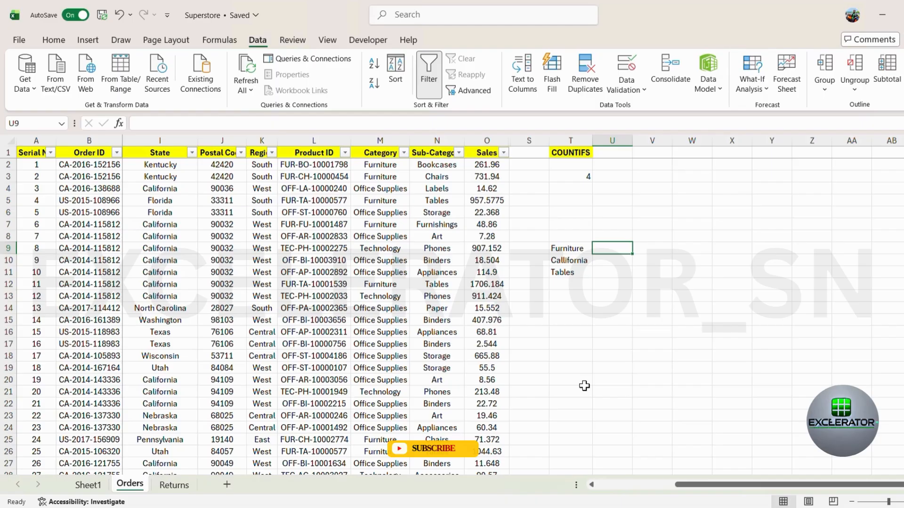
type("=countifs")
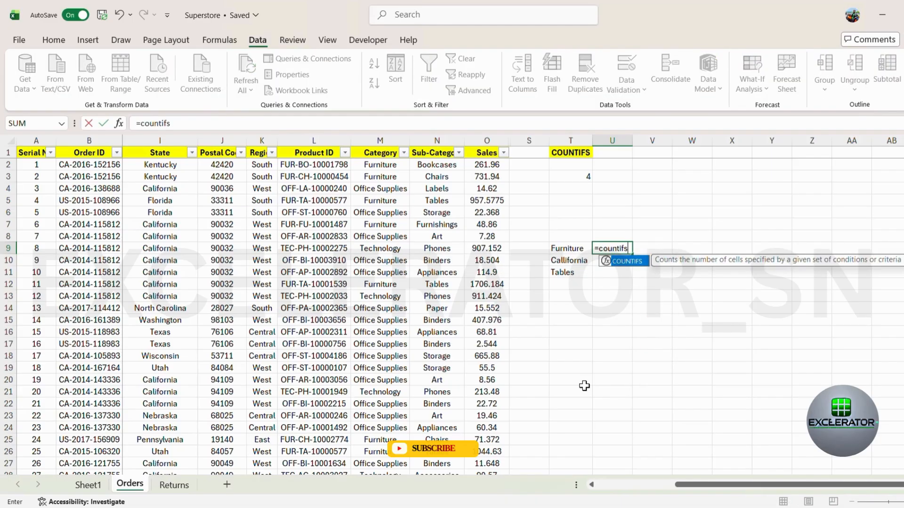
key("Tab")
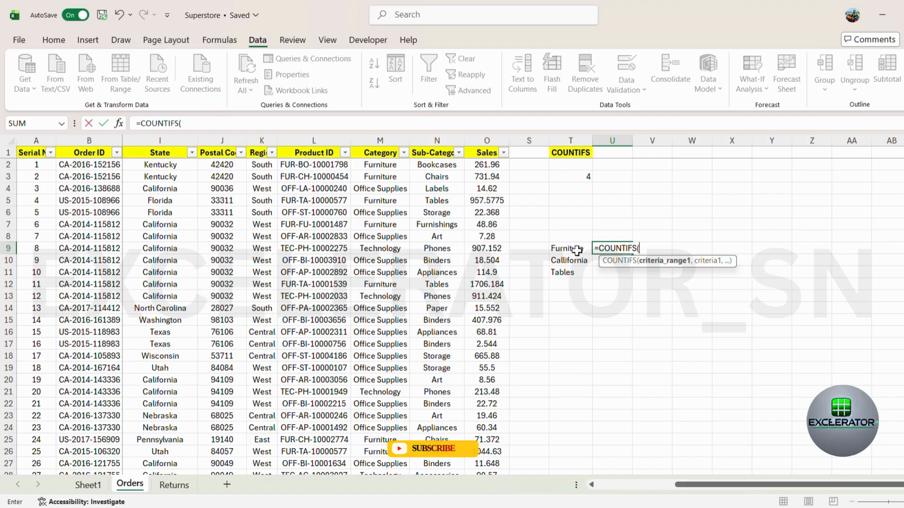
left_click(385, 137)
type(",")
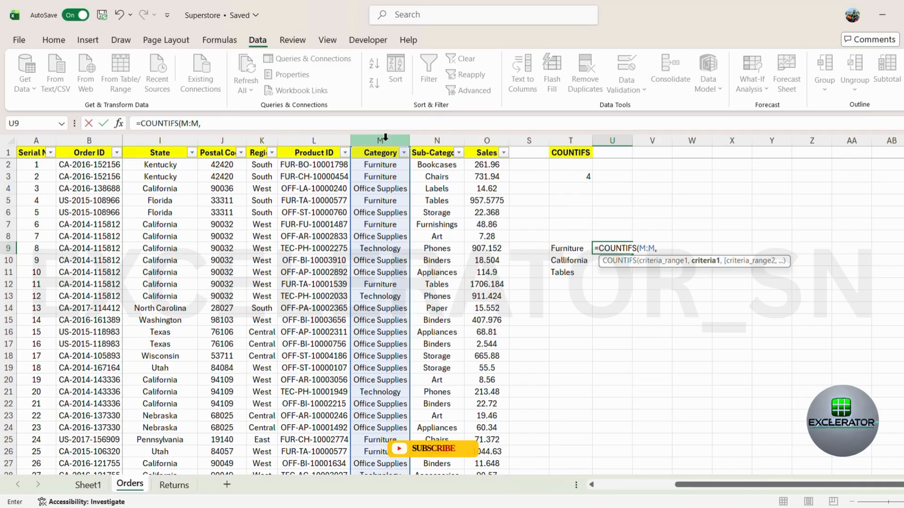
left_click(569, 247)
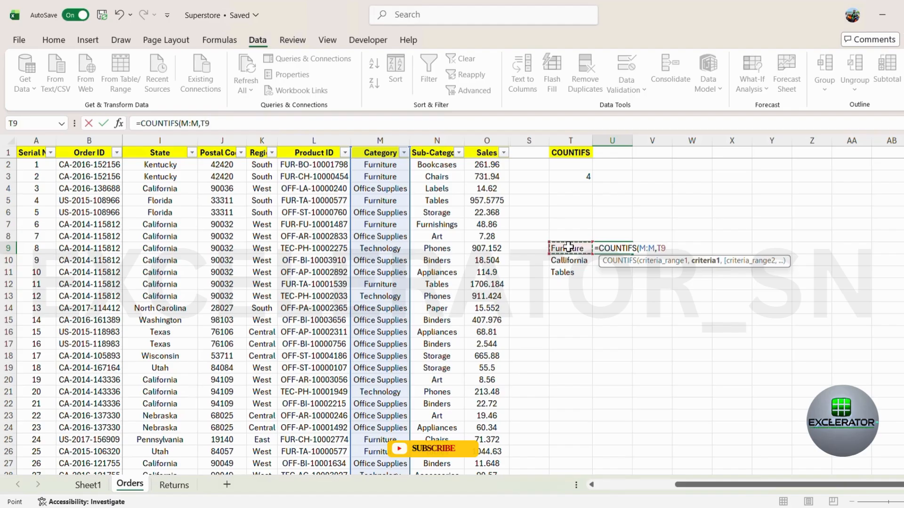
type(",")
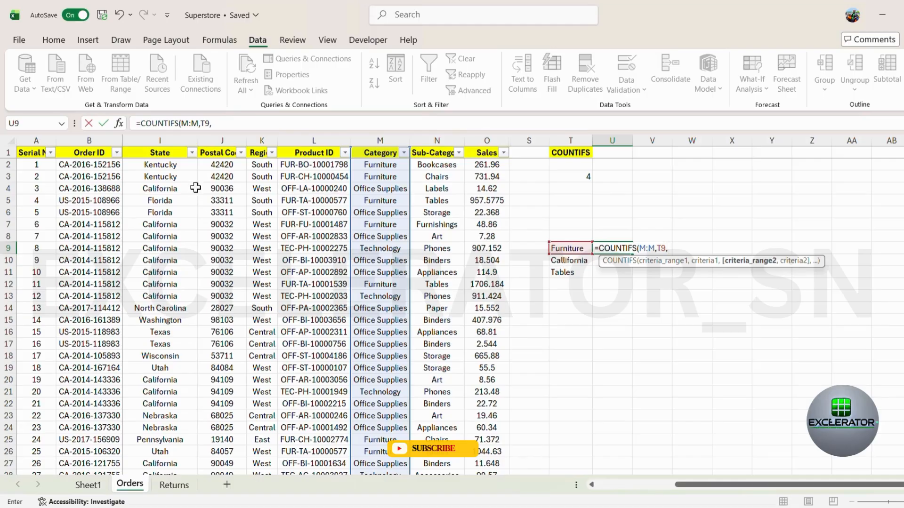
Complete the U9 formula with State column I:I matched to T10 and Sub-Category column N:N matched to T11.
left_click(163, 137)
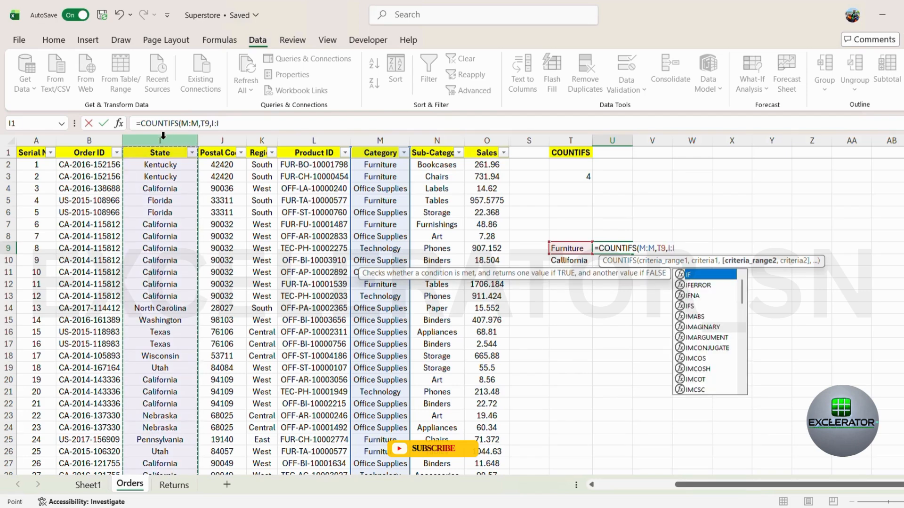
type(",")
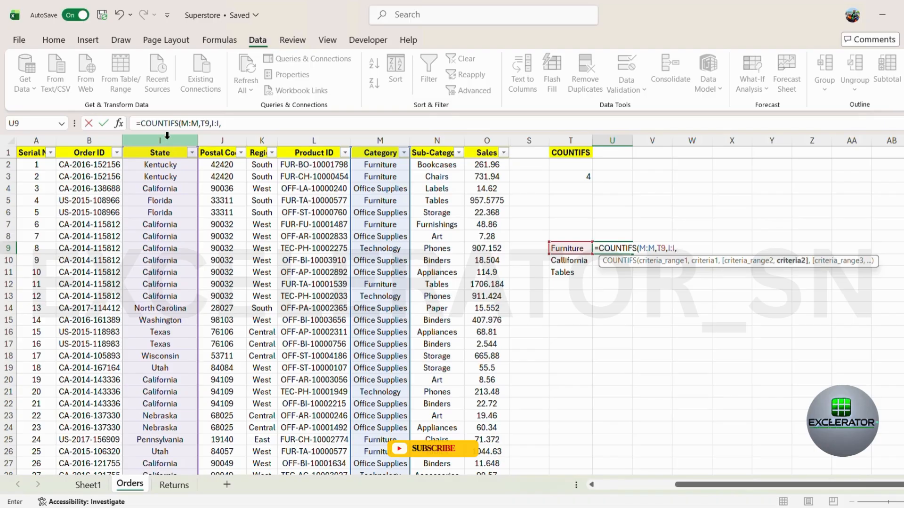
left_click(555, 260)
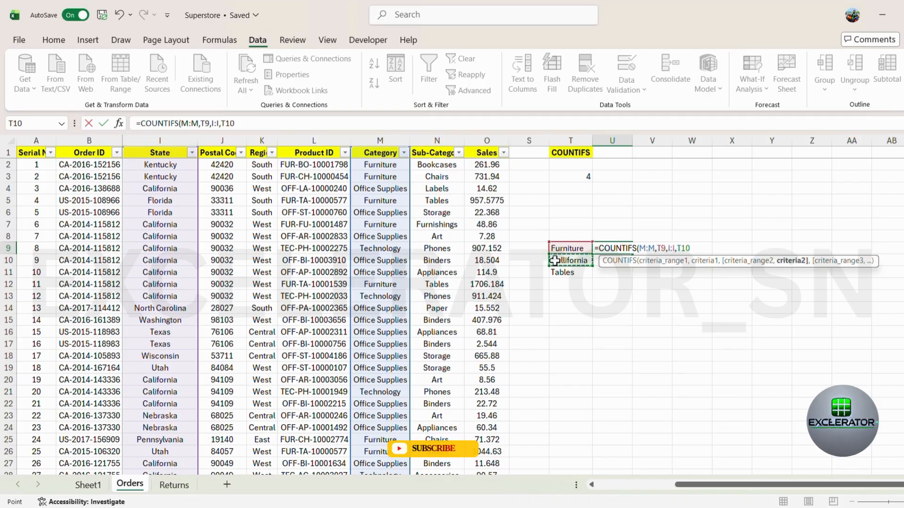
type(",")
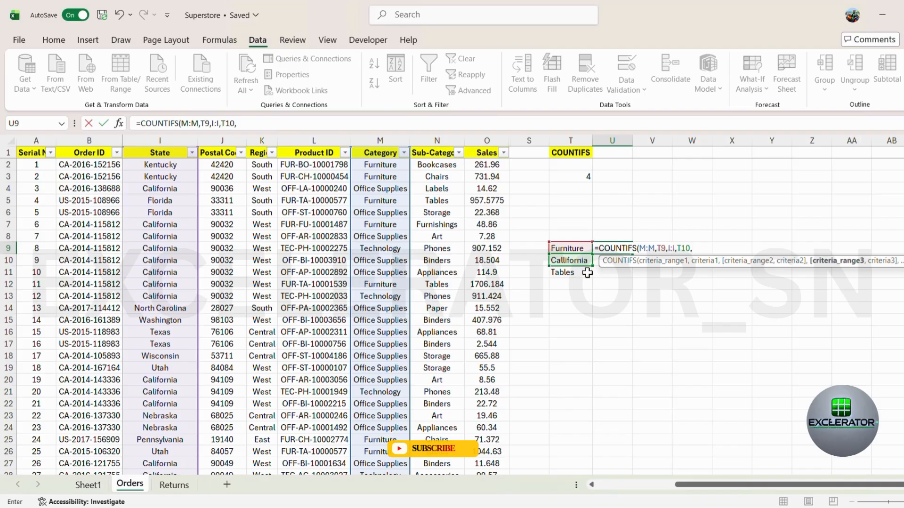
left_click(433, 137)
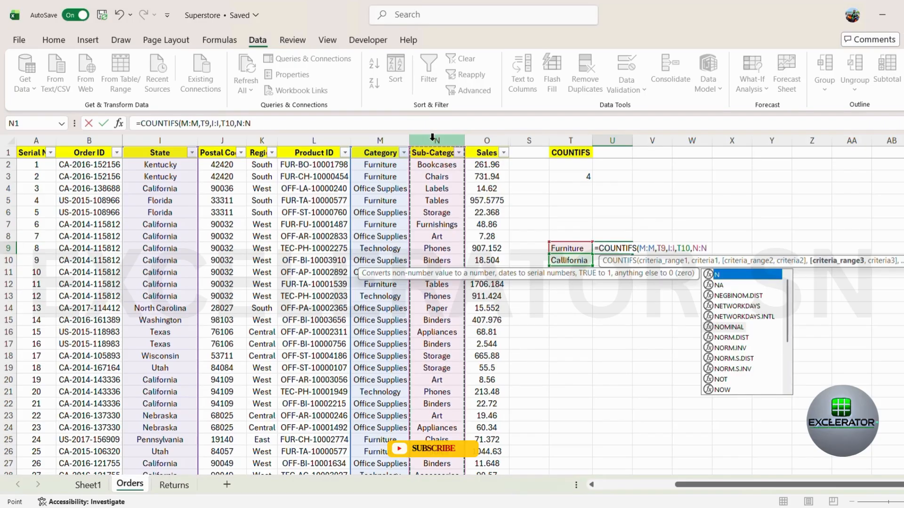
type(",")
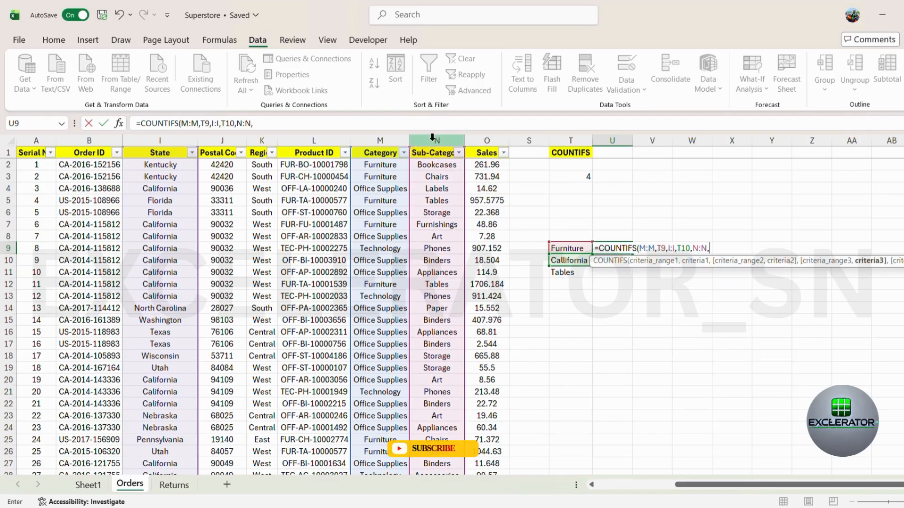
left_click(565, 273)
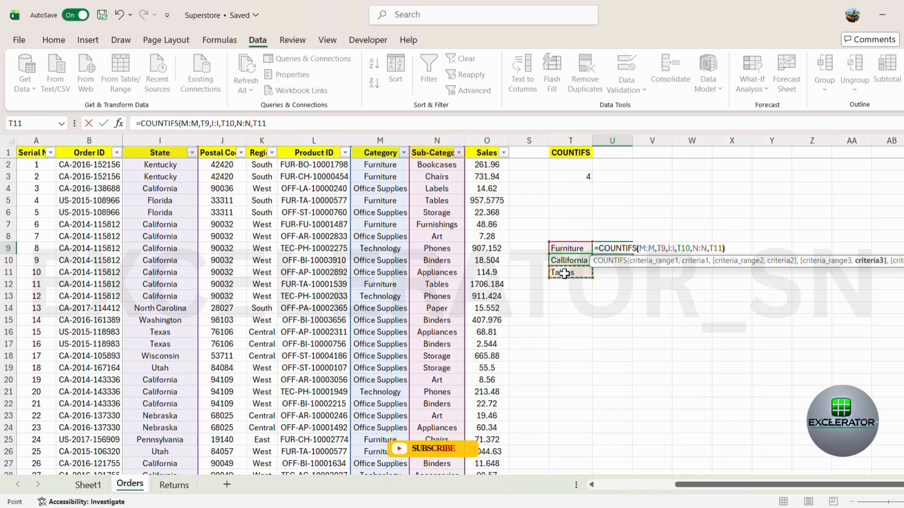
key("Return")
key("Up")
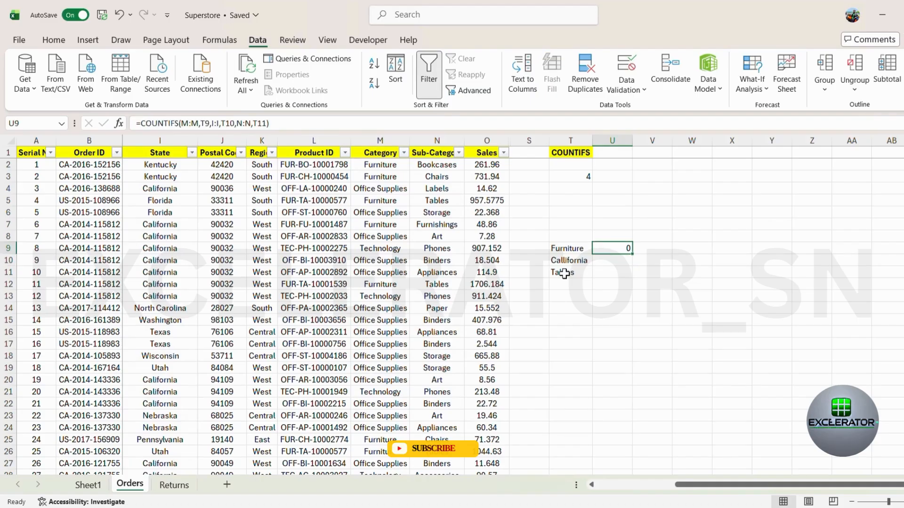
Correct the state name in T10 to California and reselect the COUNTIFS formula in U9.
key("Down")
key("Left")
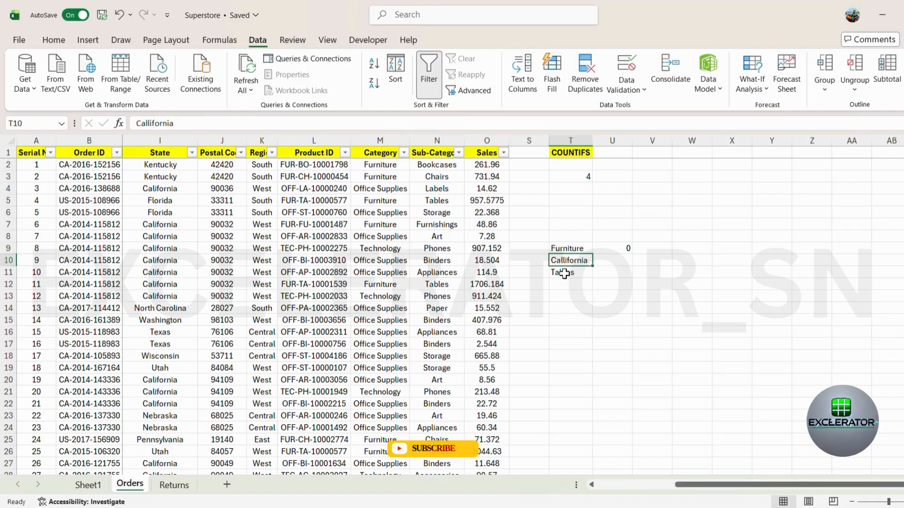
key("F2")
key("BackSpace")
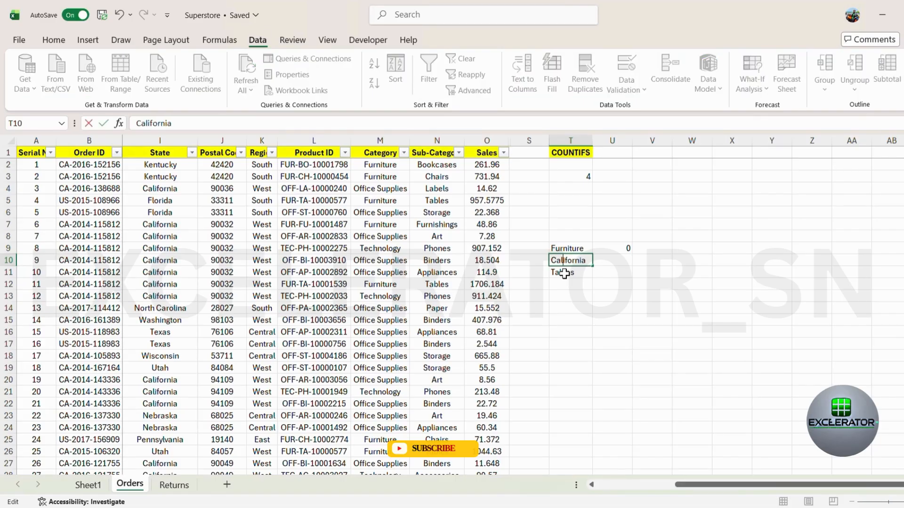
key("Return")
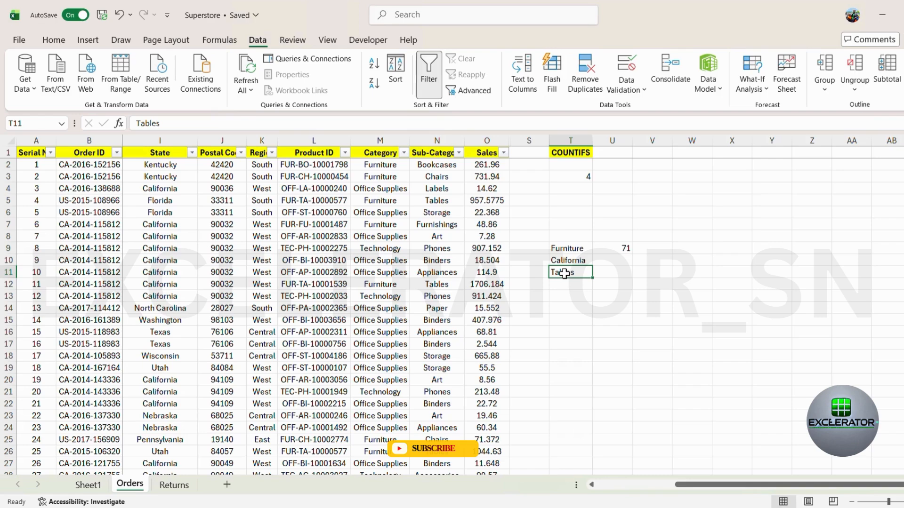
key("Up")
key("Up")
key("Right")
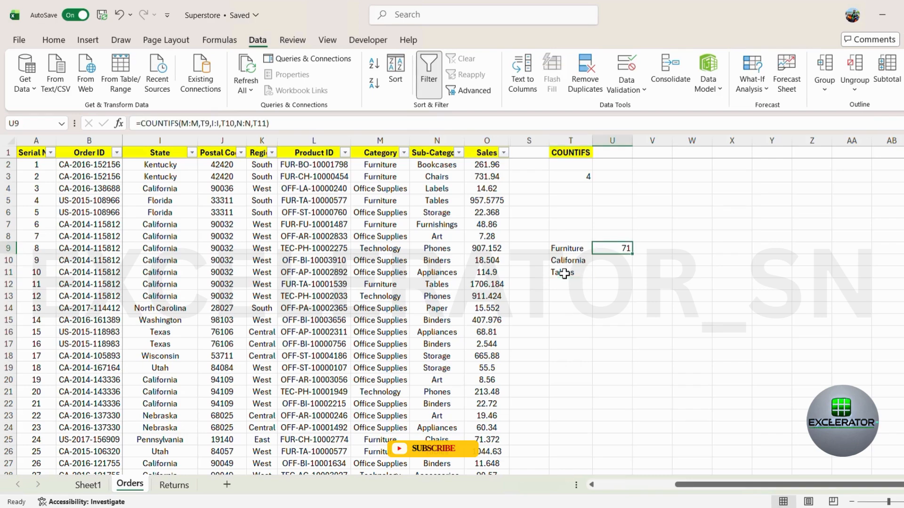
Filter the Category column of the orders data to show only Furniture.
key("Left")
key("Left")
key("Left")
key("Left")
key("Left")
key("Left")
key("Left")
key("Left")
key("Left")
key("Left")
key("Left")
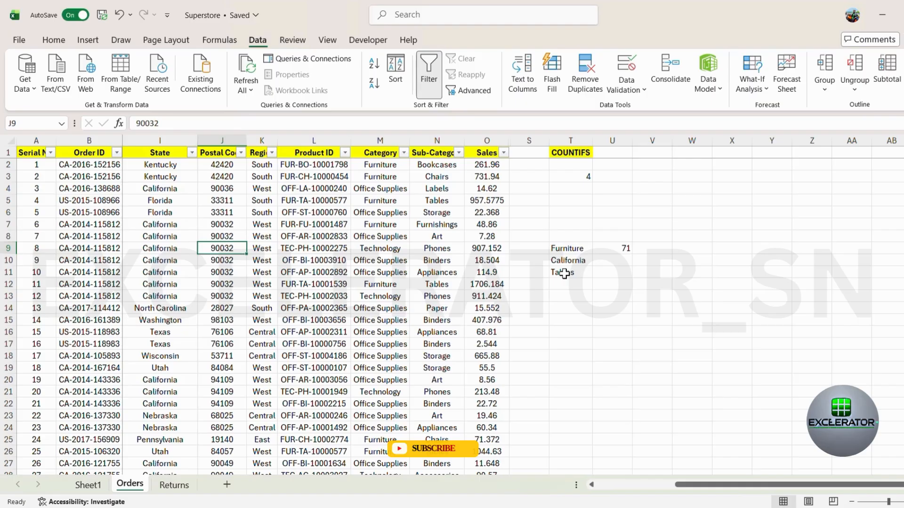
key("Left")
key("ctrl+Up")
key("alt+Down")
key("Escape")
key("Right")
key("Right")
key("Right")
key("Right")
key("alt+Down")
type("furniture")
key("Return")
Filter the State column to show only California.
key("Left")
key("Left")
key("Left")
key("Left")
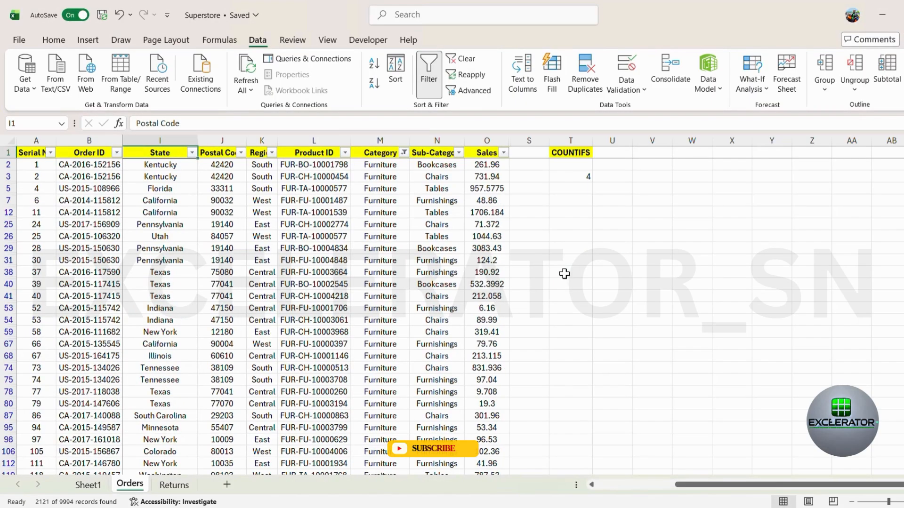
key("alt+Down")
type("california")
key("Return")
Filter the Sub-Category column to show only Tables.
key("Right")
key("Right")
key("Right")
key("Right")
key("Right")
key("alt+Down")
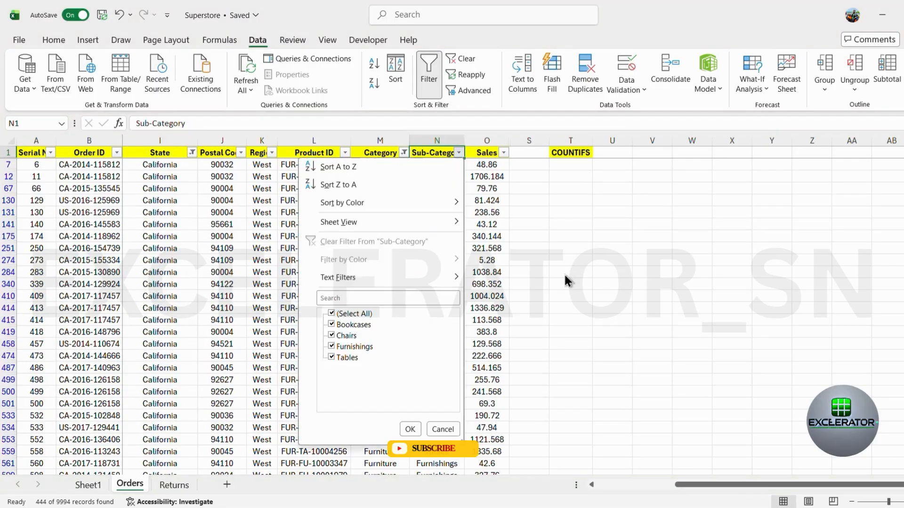
key("Down")
key("space")
key("Down")
key("Down")
key("Down")
key("Down")
key("space")
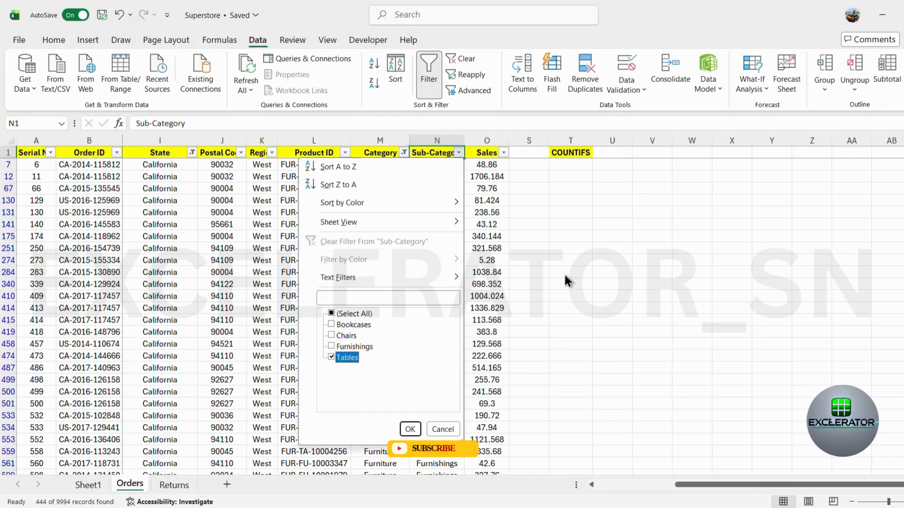
key("Return")
Select the filtered Sub-Category cells to check their count, and clear all filters from the orders data.
key("Down")
key("ctrl+shift+Down")
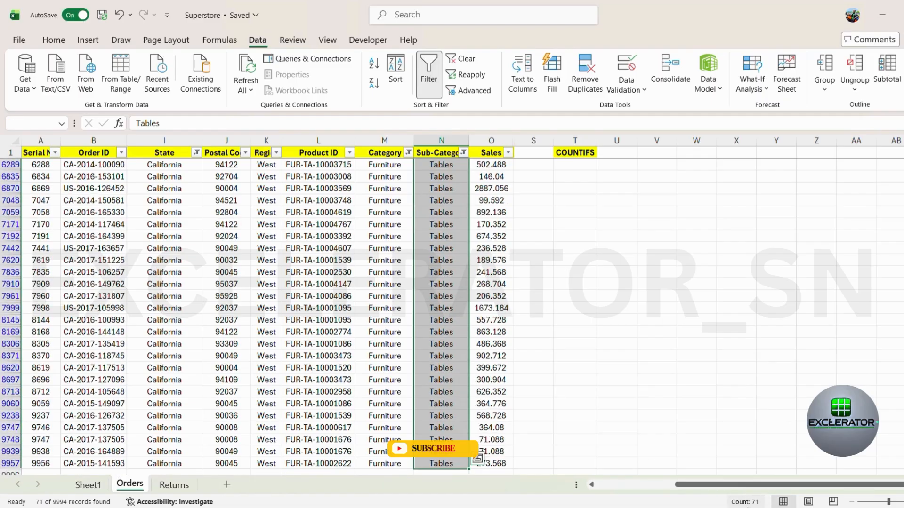
key("alt+a")
key("c")
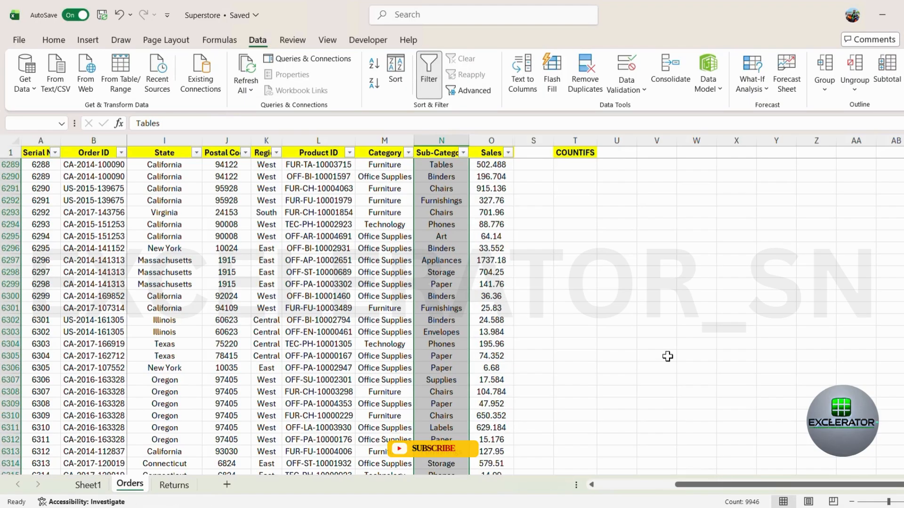
Go back to cell U9 to compare its COUNTIFS result with the filtered count.
key("ctrl+Up")
key("Right")
key("Down")
key("Right")
key("Down")
key("Down")
key("Down")
key("Down")
key("Down")
key("Down")
key("Right")
key("Right")
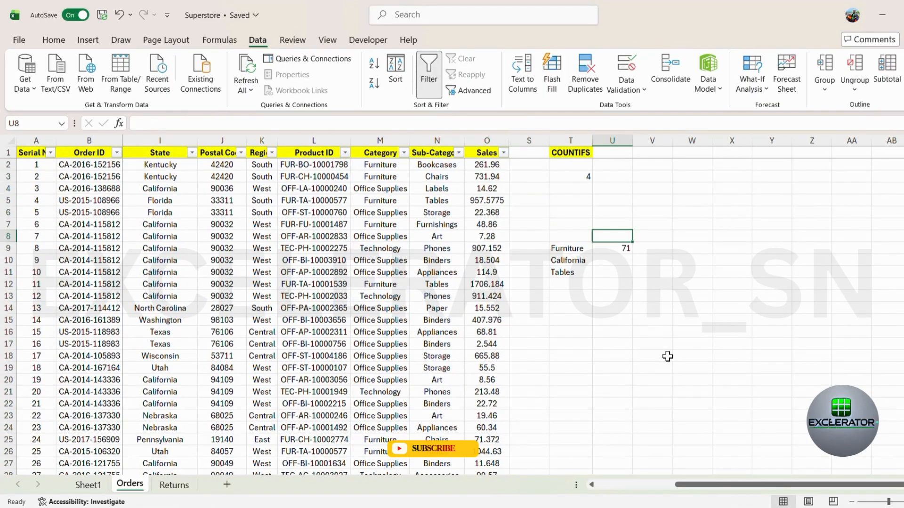
key("Down")
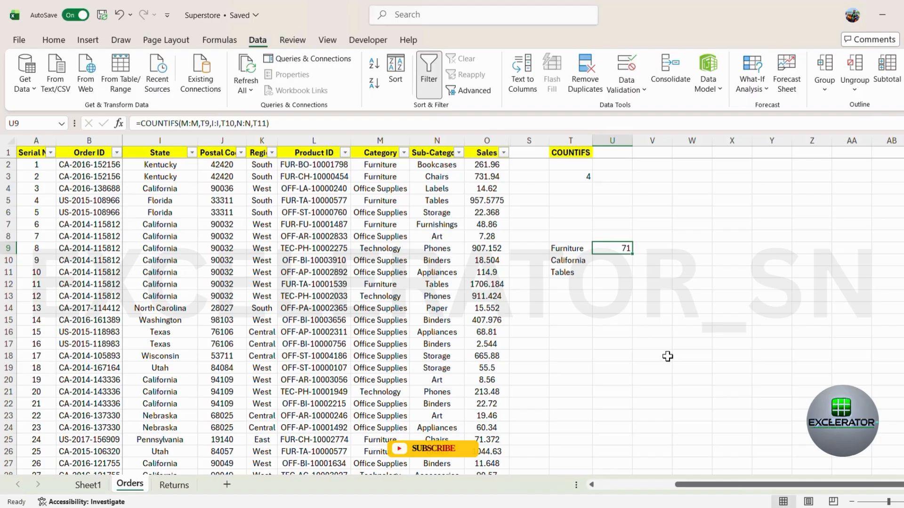